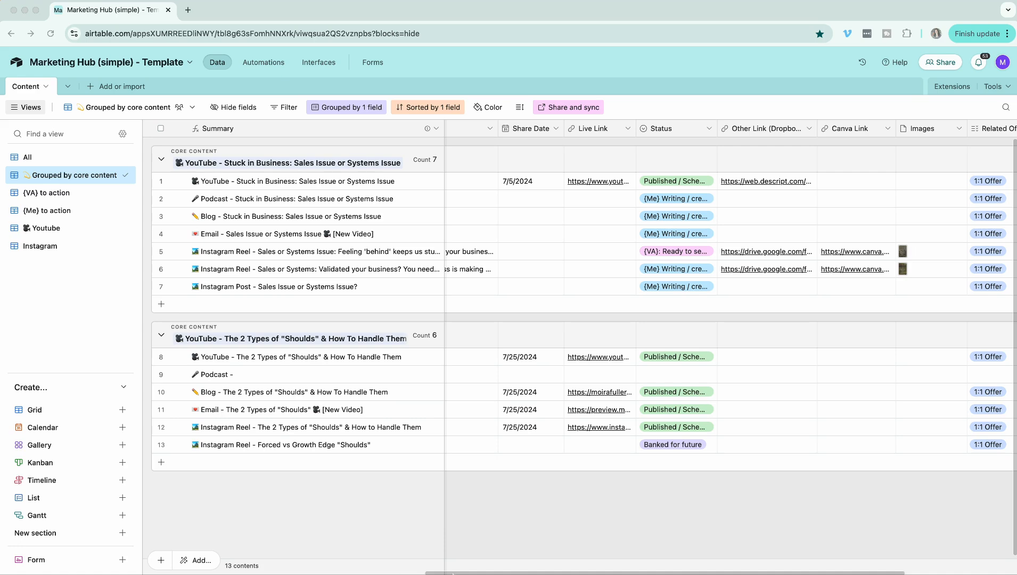
# Step: Review the options defined for the Status field in the grouped content view
pyautogui.hscroll(2, 364, 394)
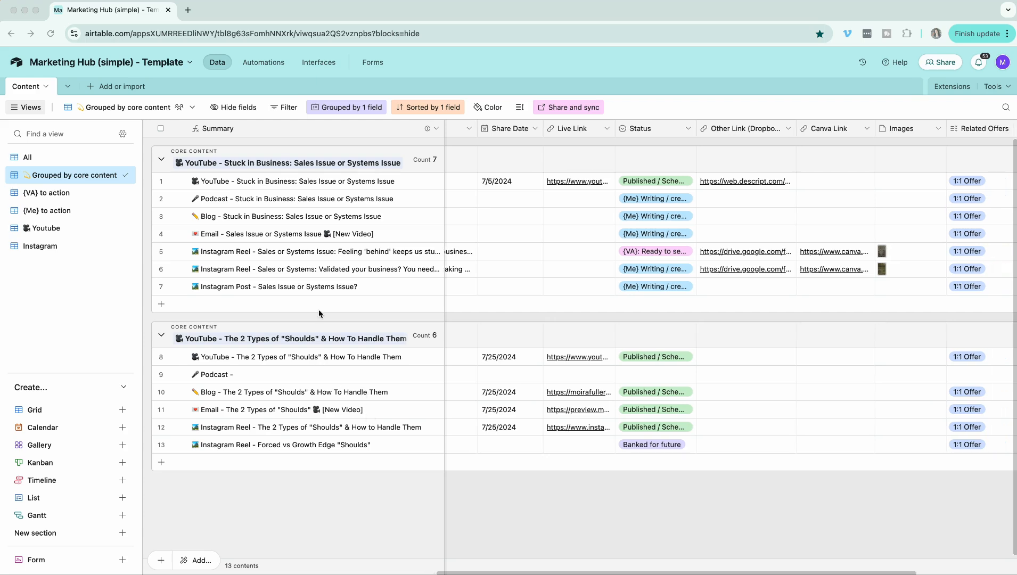
pyautogui.hscroll(1, 659, 176)
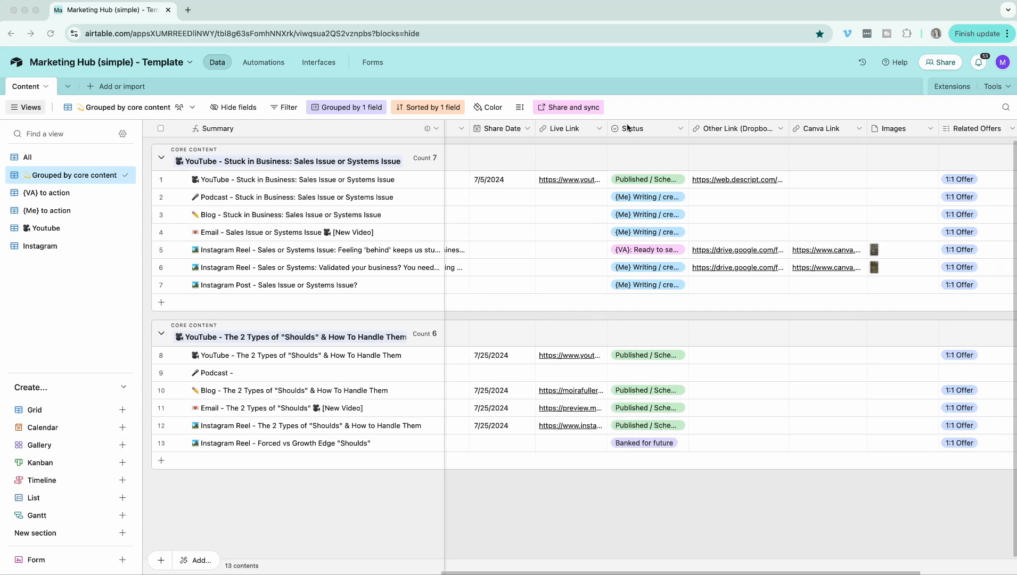
pyautogui.hscroll(-1, 658, 137)
pyautogui.hscroll(-1, 661, 130)
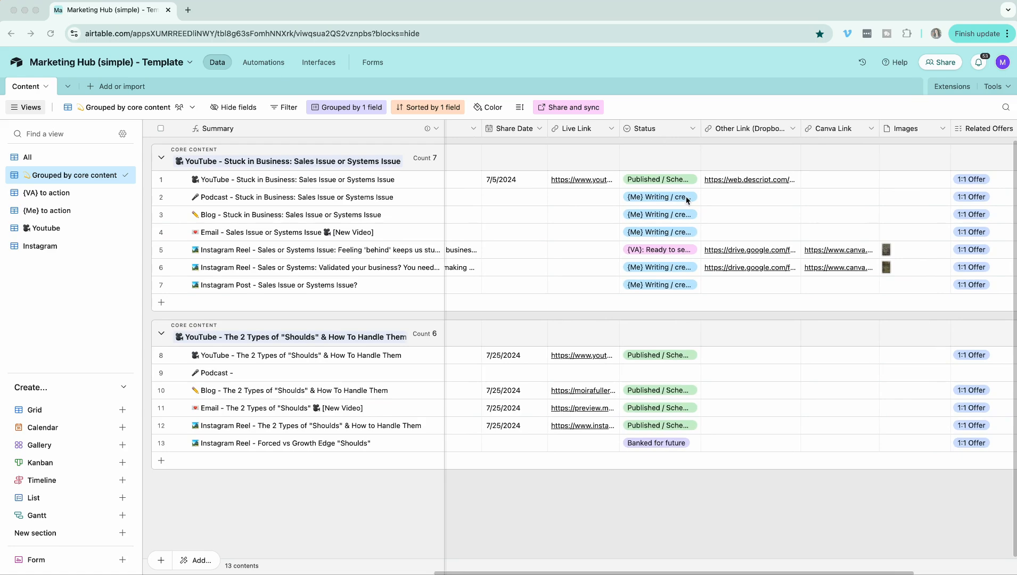
pyautogui.doubleClick(692, 130)
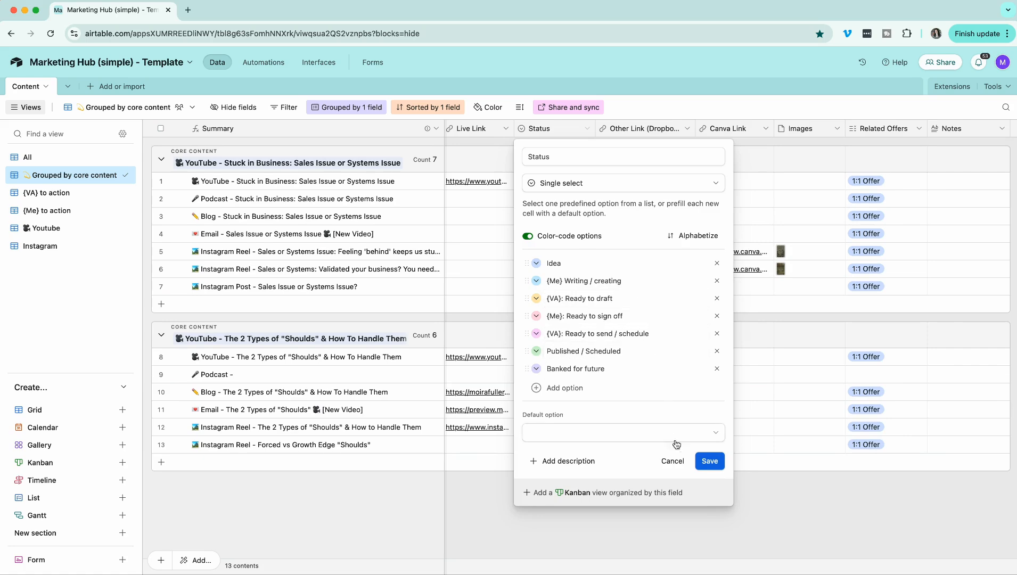
pyautogui.click(702, 458)
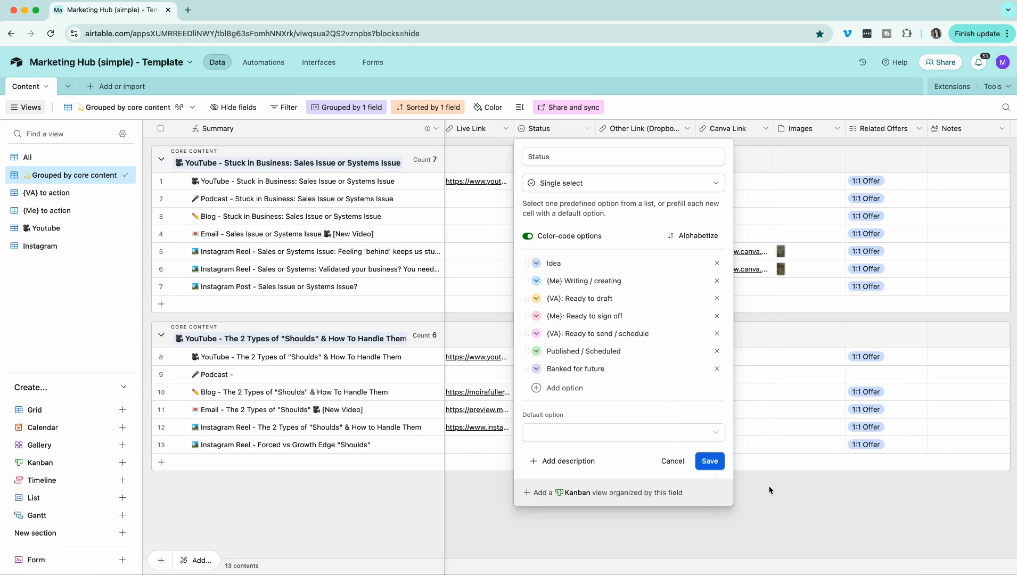
# Step: Create an automation with the trigger "When a record matches conditions" on the Content table
pyautogui.click(259, 63)
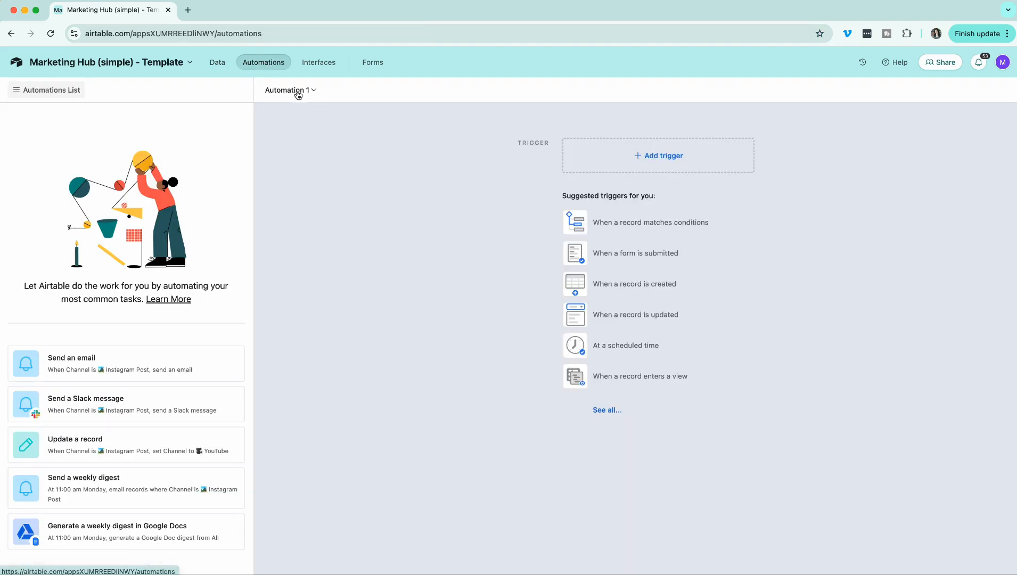
pyautogui.click(640, 224)
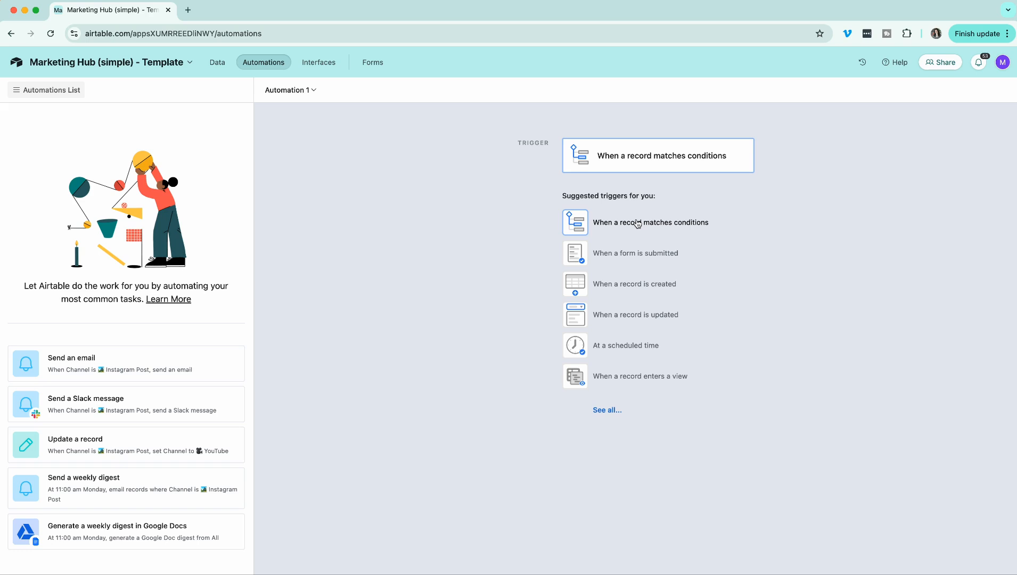
pyautogui.click(637, 223)
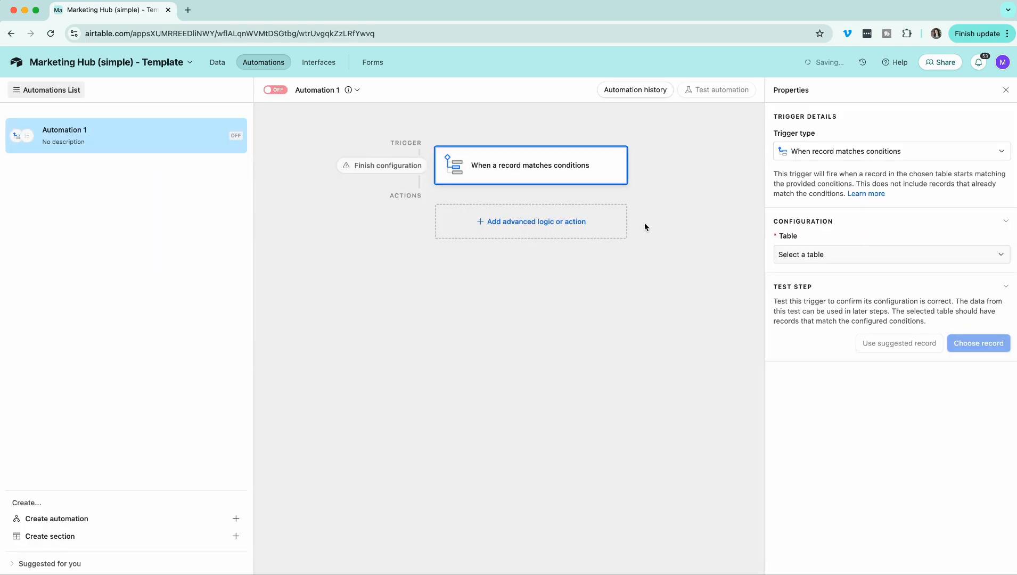
pyautogui.click(881, 256)
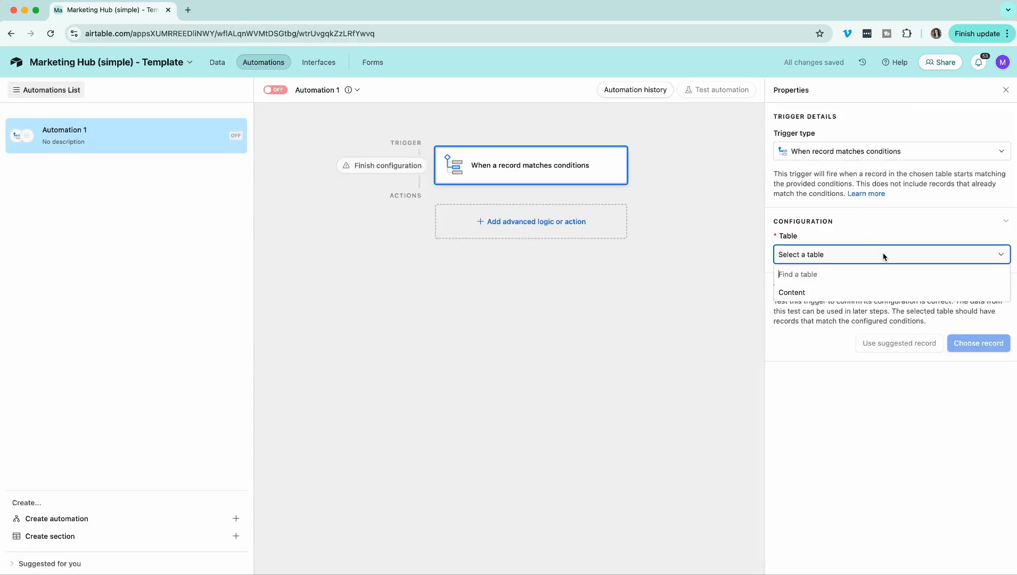
pyautogui.click(828, 293)
pyautogui.click(804, 296)
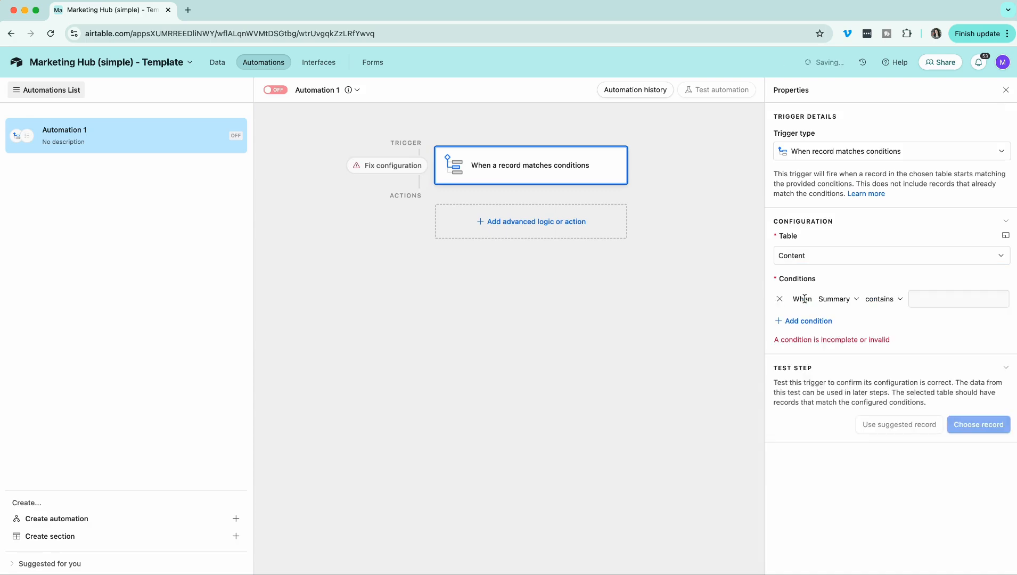
# Step: Set the trigger condition to Status is any of "{VA}: Ready to draft" and "{VA}: Ready to send / schedule"
pyautogui.click(834, 299)
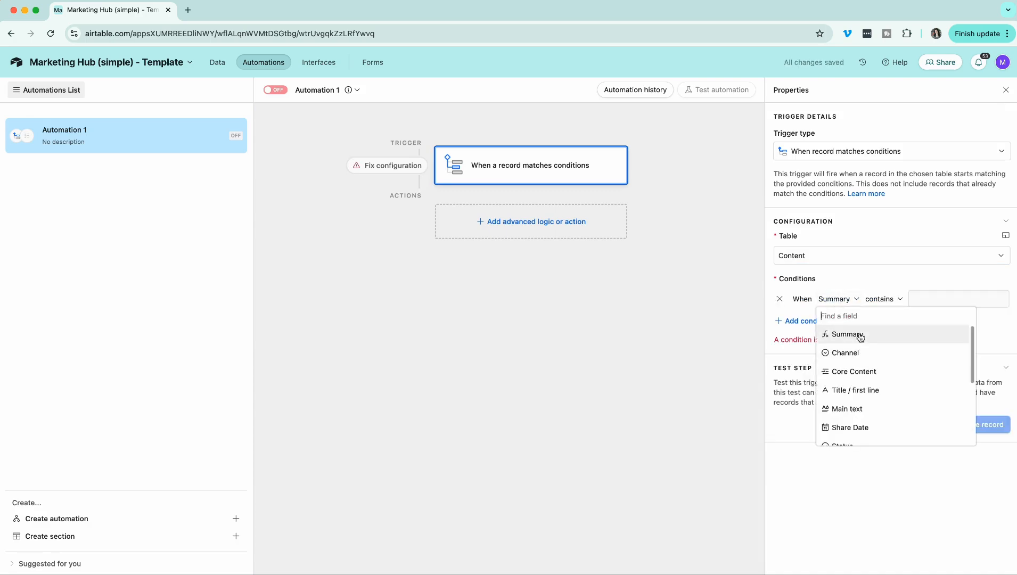
pyautogui.scroll(-4, 862, 351)
pyautogui.click(862, 372)
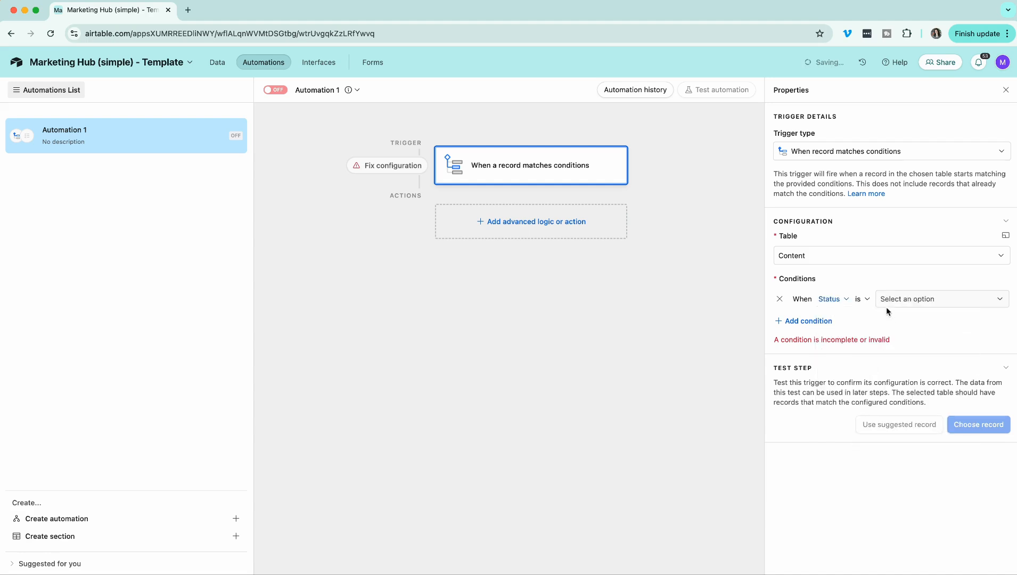
pyautogui.click(861, 299)
pyautogui.click(888, 378)
pyautogui.click(926, 298)
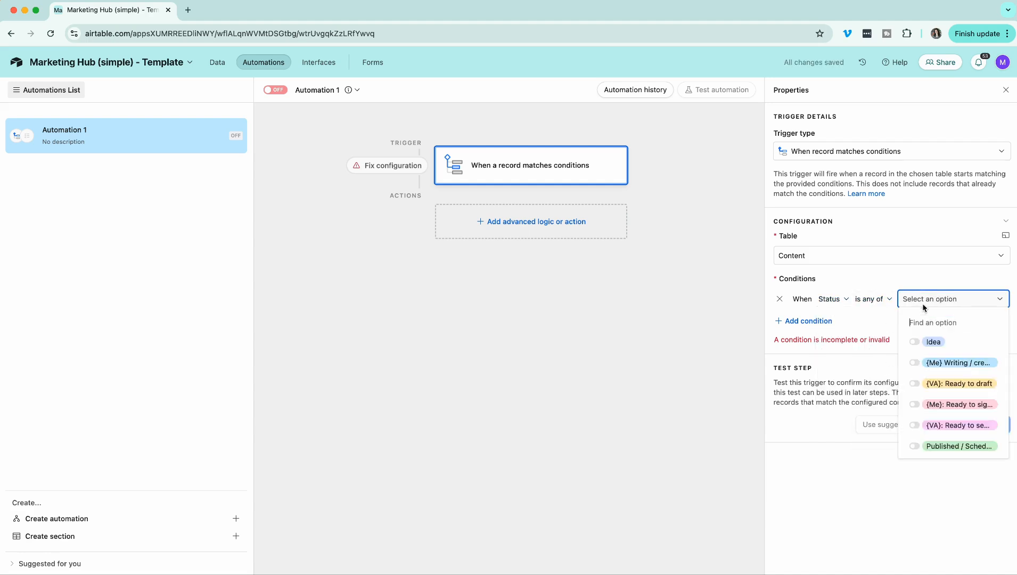
pyautogui.click(915, 384)
pyautogui.click(914, 421)
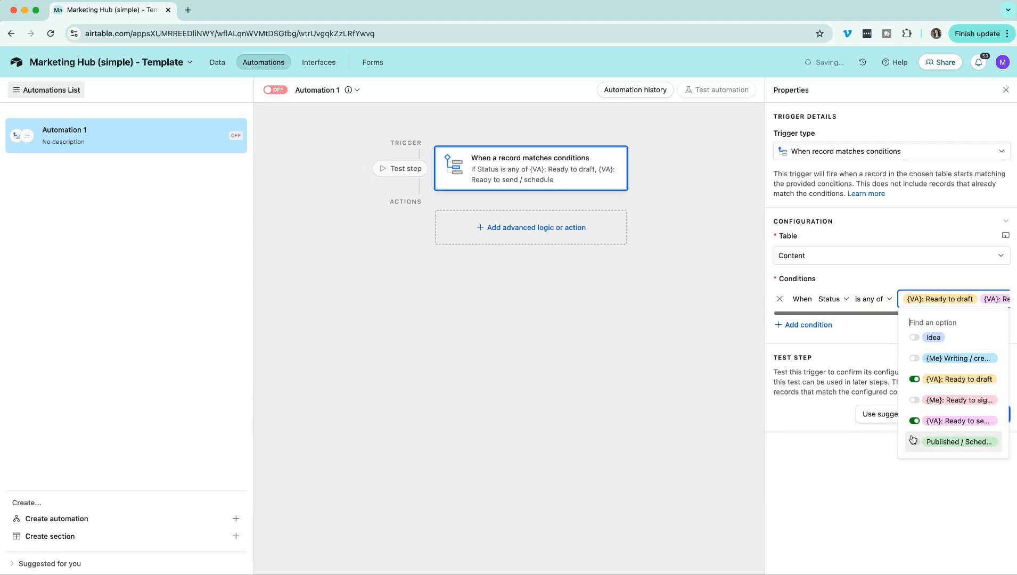
pyautogui.click(861, 498)
# Step: Test the trigger with the matching Instagram Reel record about Sales or Systems Issue
pyautogui.click(983, 417)
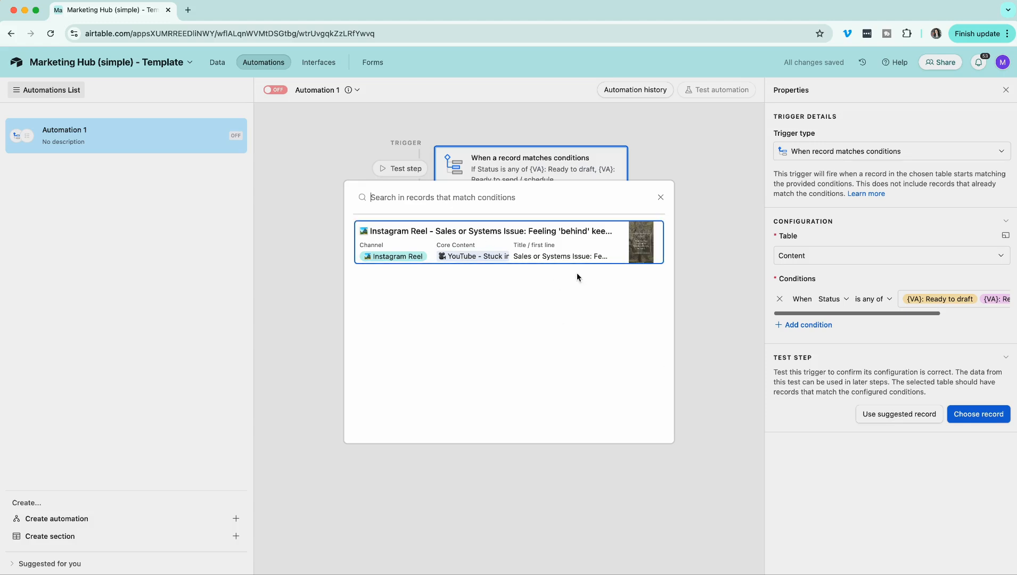
pyautogui.click(528, 246)
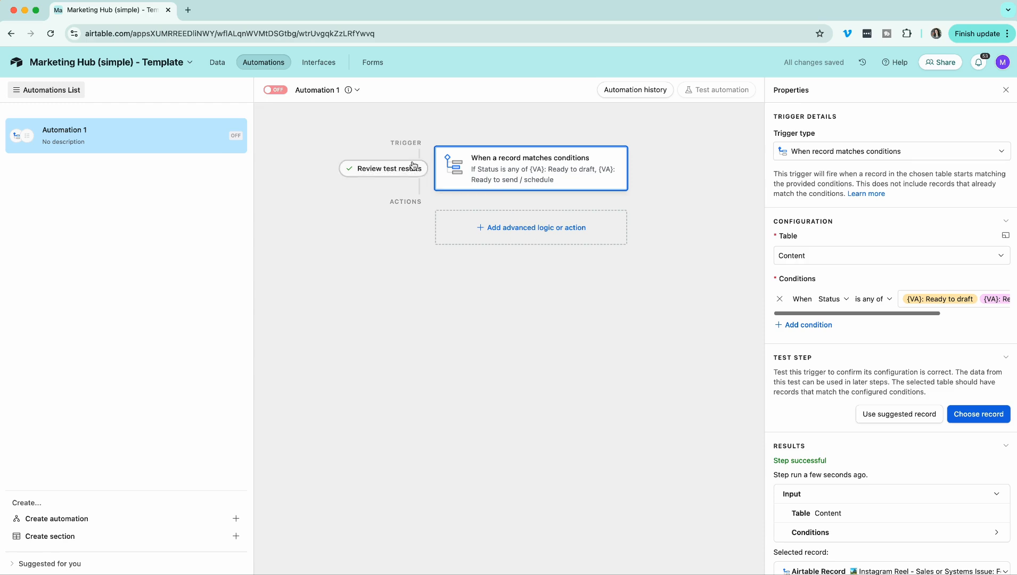
# Step: Add a Gmail "Send email" action after the trigger
pyautogui.click(526, 228)
pyautogui.scroll(-2, 548, 421)
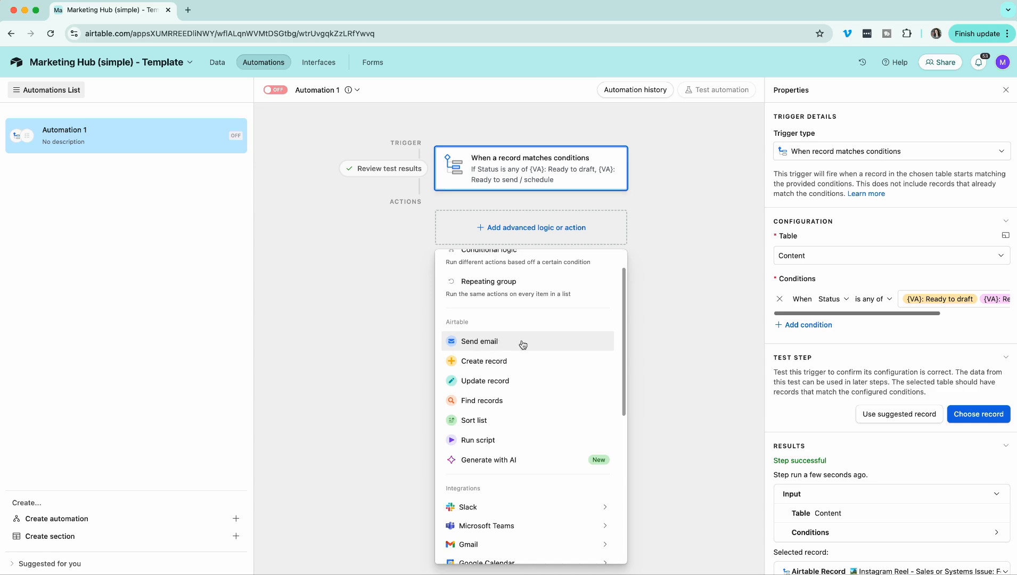
pyautogui.scroll(-6, 524, 345)
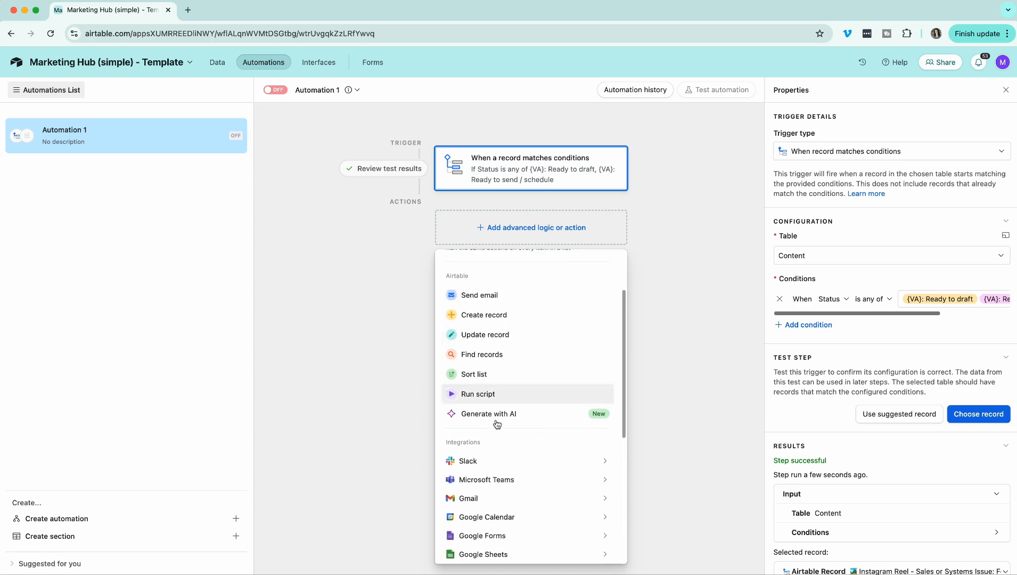
pyautogui.moveTo(469, 446)
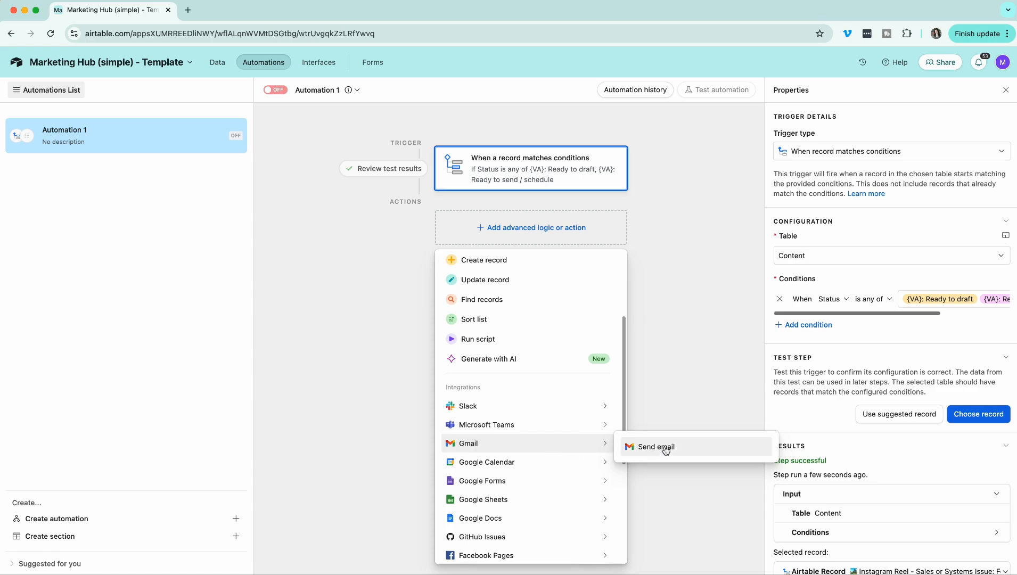
pyautogui.click(686, 454)
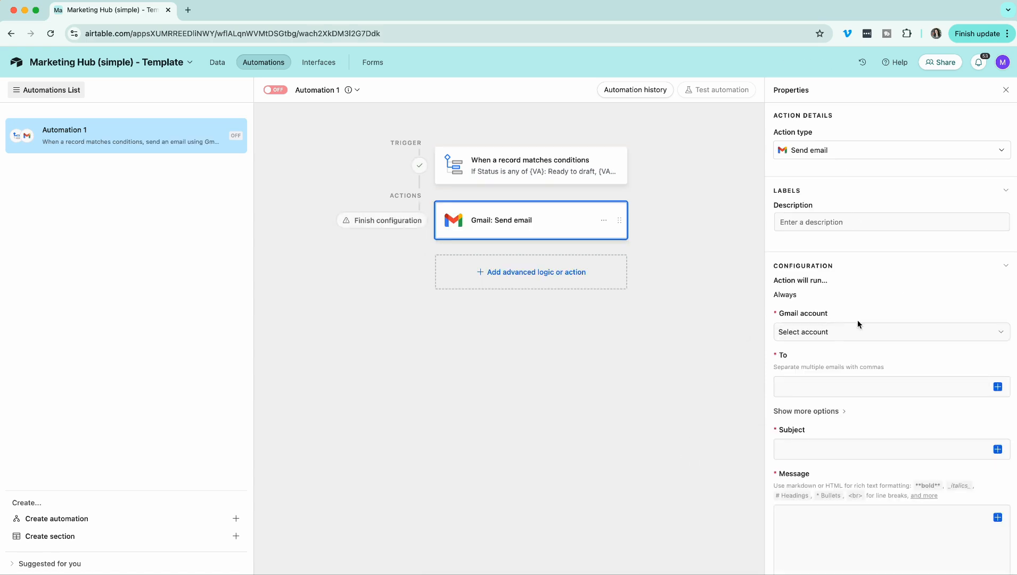
# Step: Select the connected Gmail account as sender and enter the recipient's email address
pyautogui.click(905, 334)
pyautogui.click(803, 367)
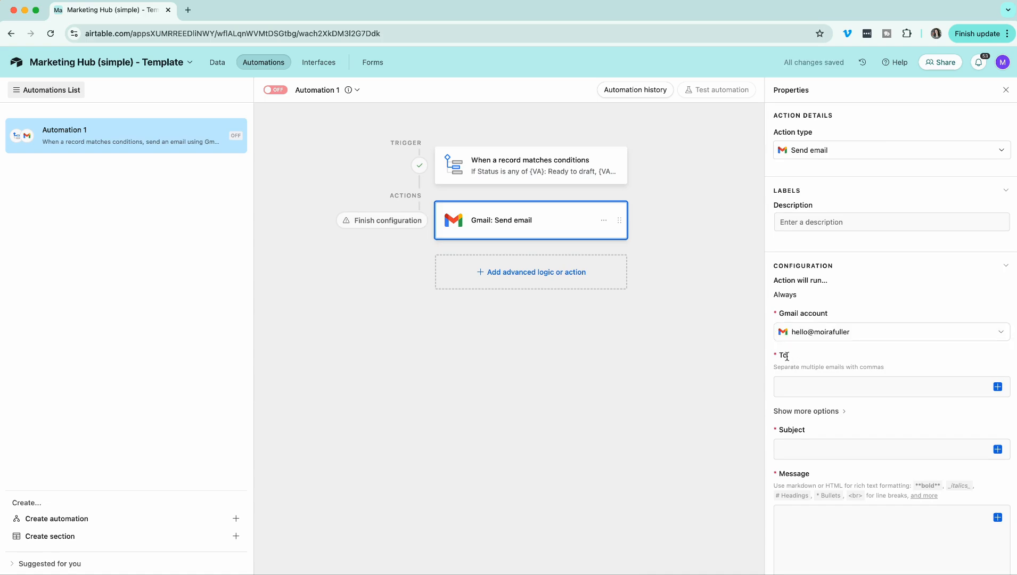
pyautogui.click(833, 387)
pyautogui.press('super+v')
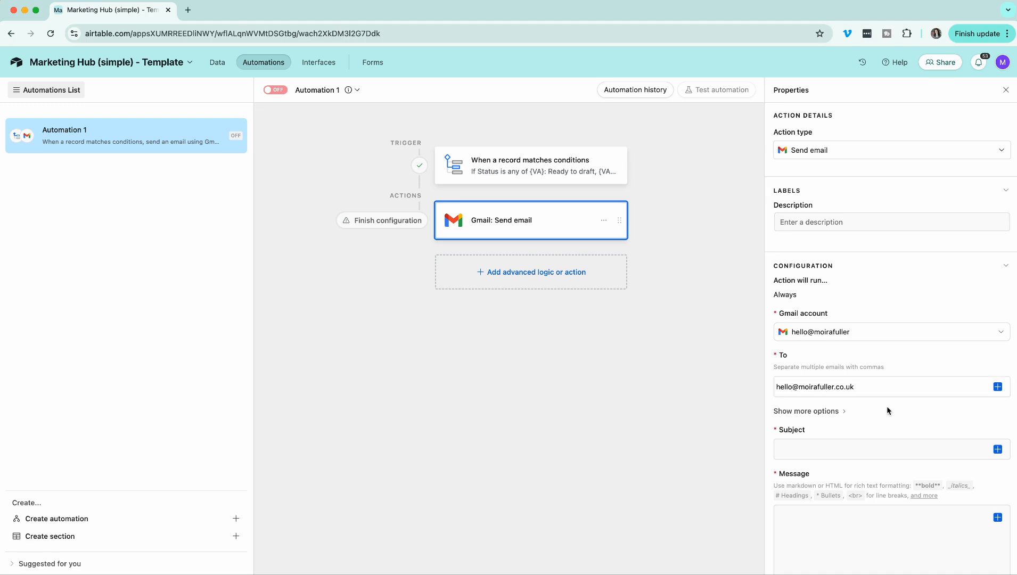
# Step: Set the email subject to "New Content Ready to Action"
pyautogui.scroll(-1, 887, 406)
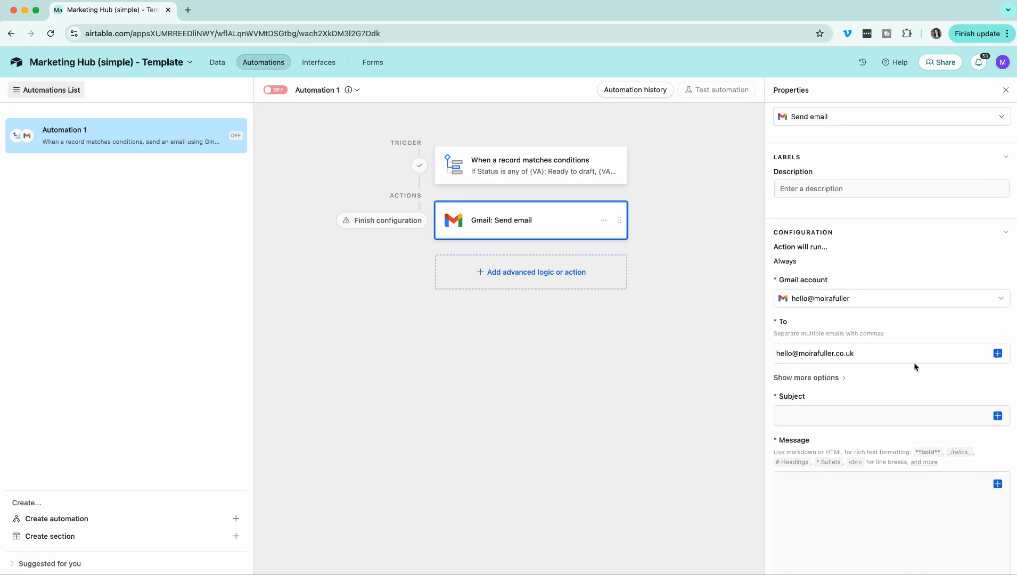
pyautogui.scroll(-4, 914, 367)
pyautogui.click(932, 287)
pyautogui.write('New Content Ready to Action')
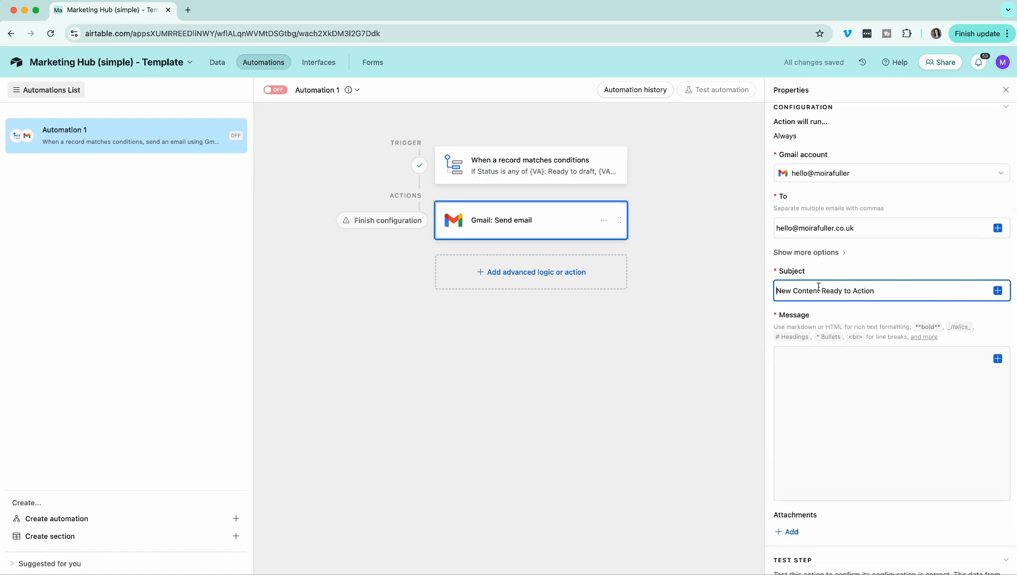
# Step: Write the email message "Hi (name)! You have new content ready to schedule; here's the details: Here's the link to action: Thanks!"
pyautogui.scroll(-1, 852, 319)
pyautogui.click(811, 334)
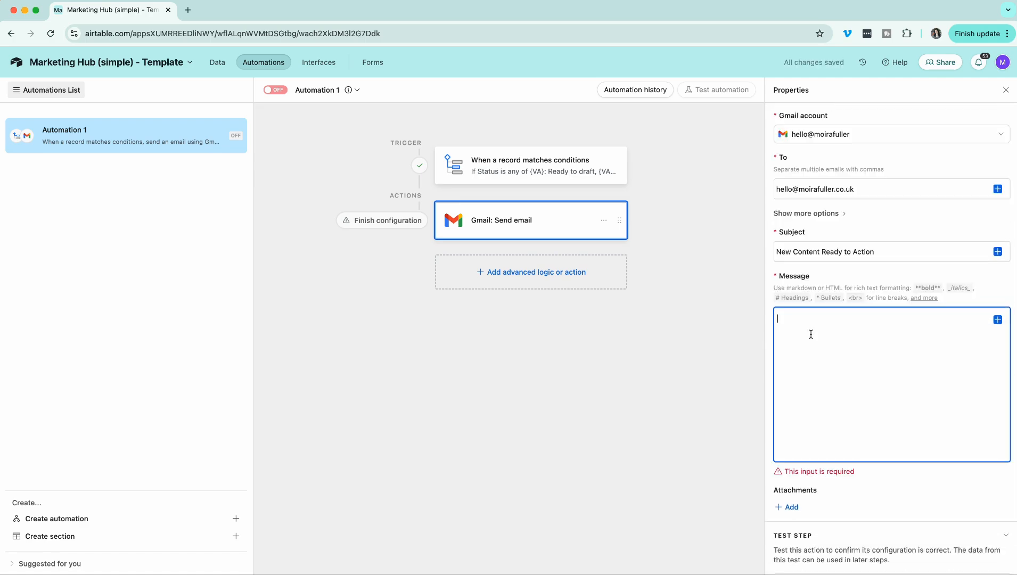
pyautogui.write("Hi (name)!  You have new content ready to schedule; here's the details:   Here's the link to action:  Thanks!")
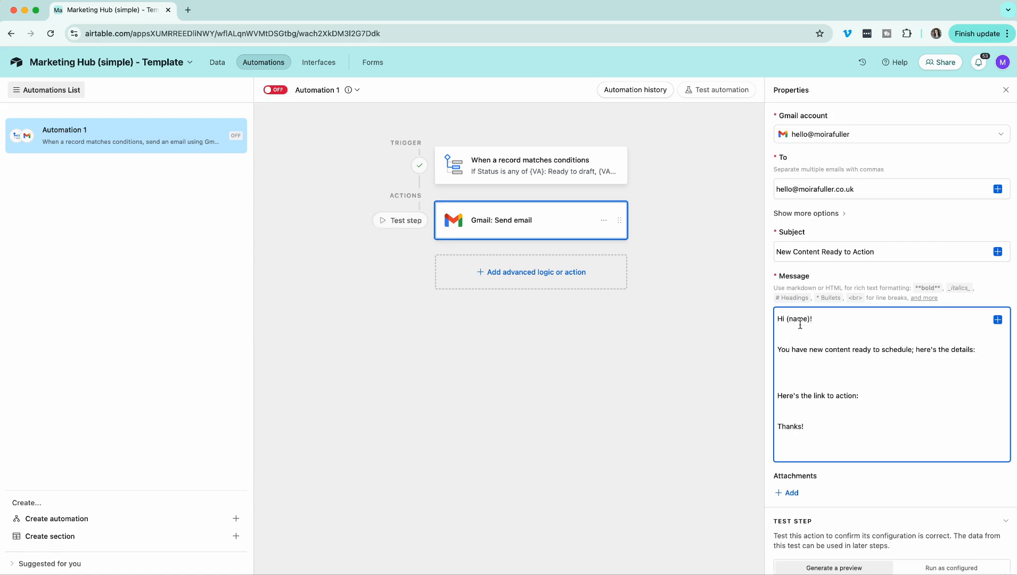
# Step: Insert the record's Summary below the details line and its Base record URL below the link line of the message
pyautogui.click(784, 358)
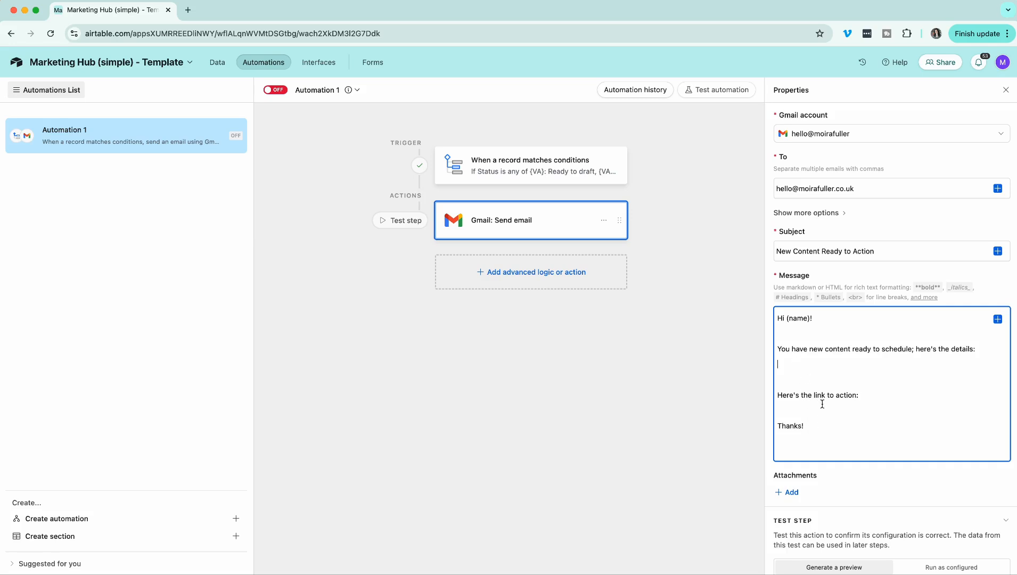
pyautogui.click(998, 320)
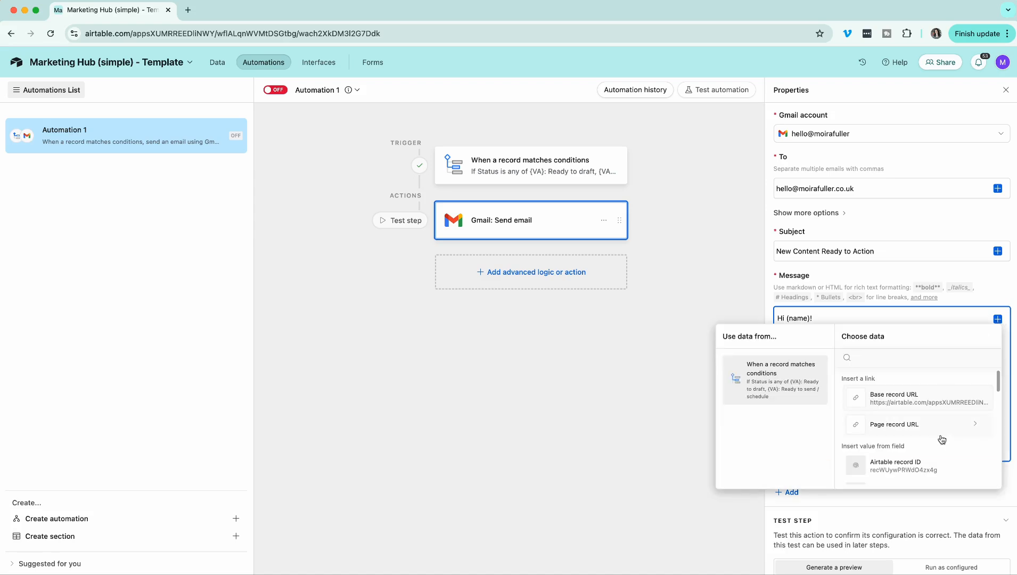
pyautogui.scroll(-4, 901, 414)
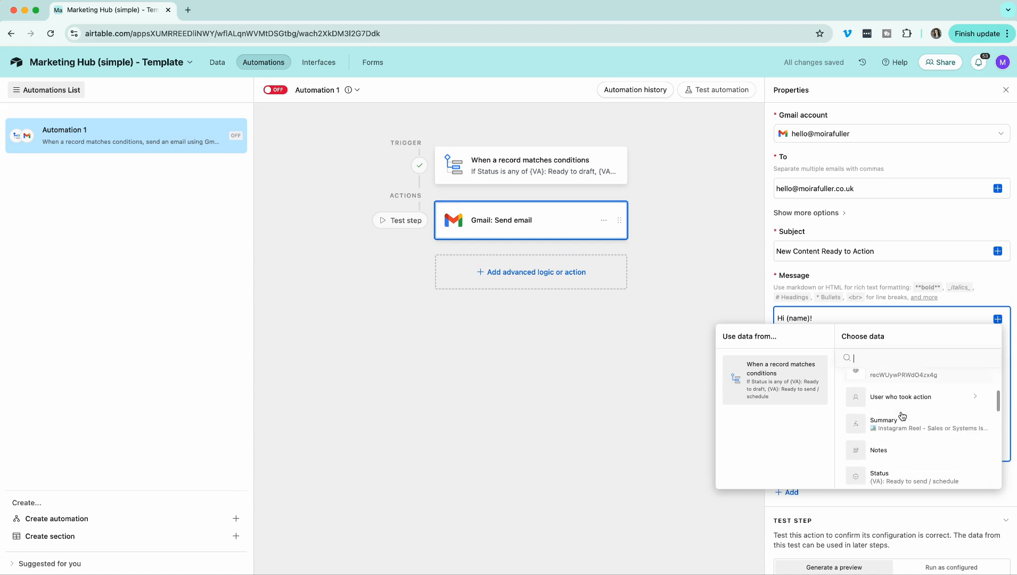
pyautogui.click(898, 426)
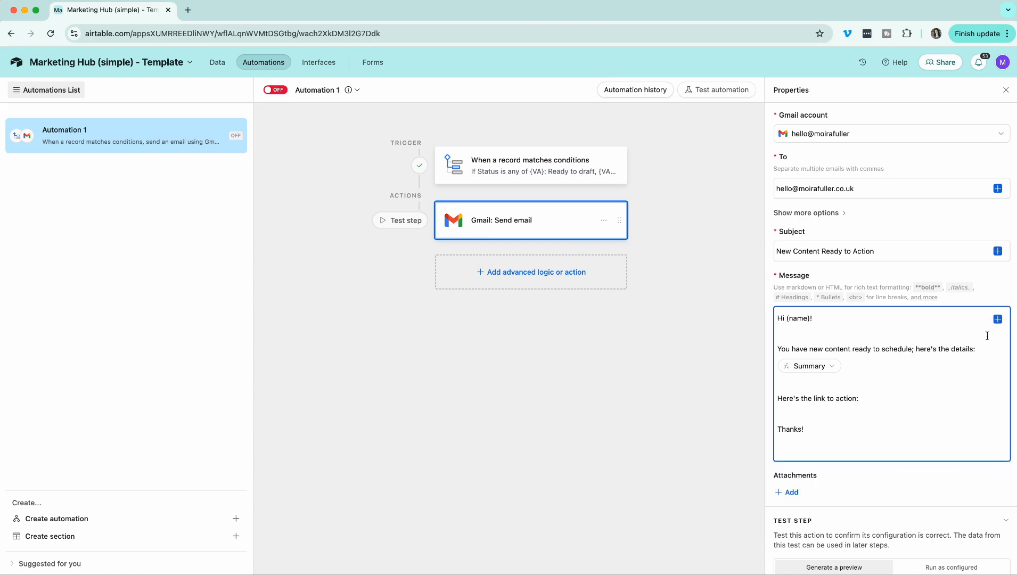
pyautogui.click(998, 318)
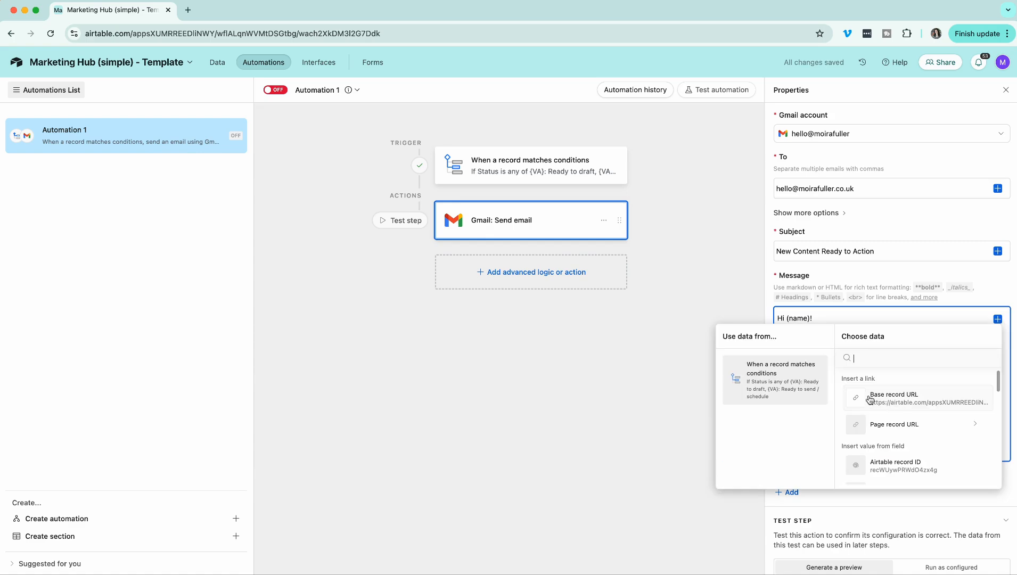
pyautogui.click(926, 401)
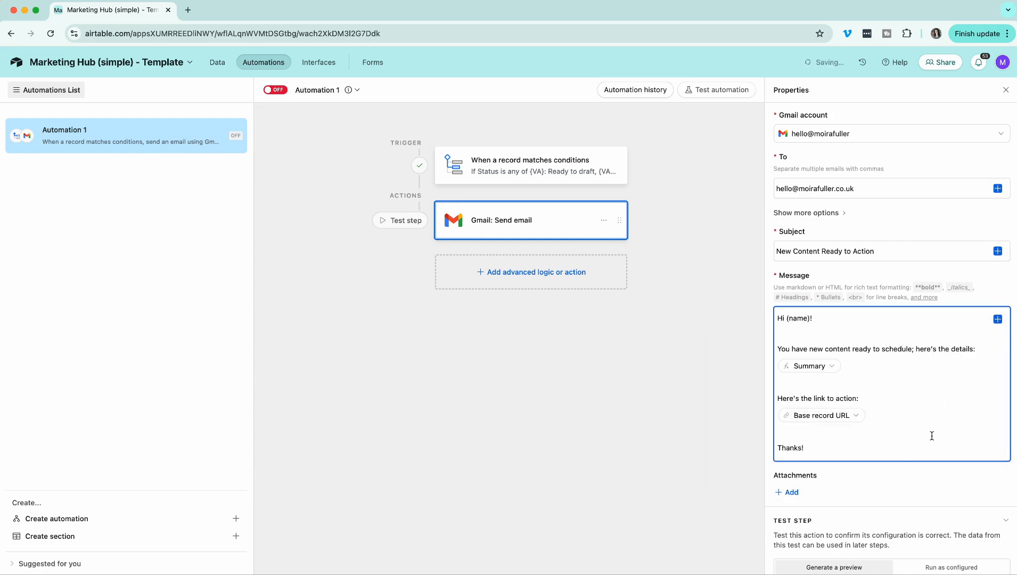
# Step: Test the email action by generating a preview, and close the preview after checking it
pyautogui.scroll(-2, 932, 435)
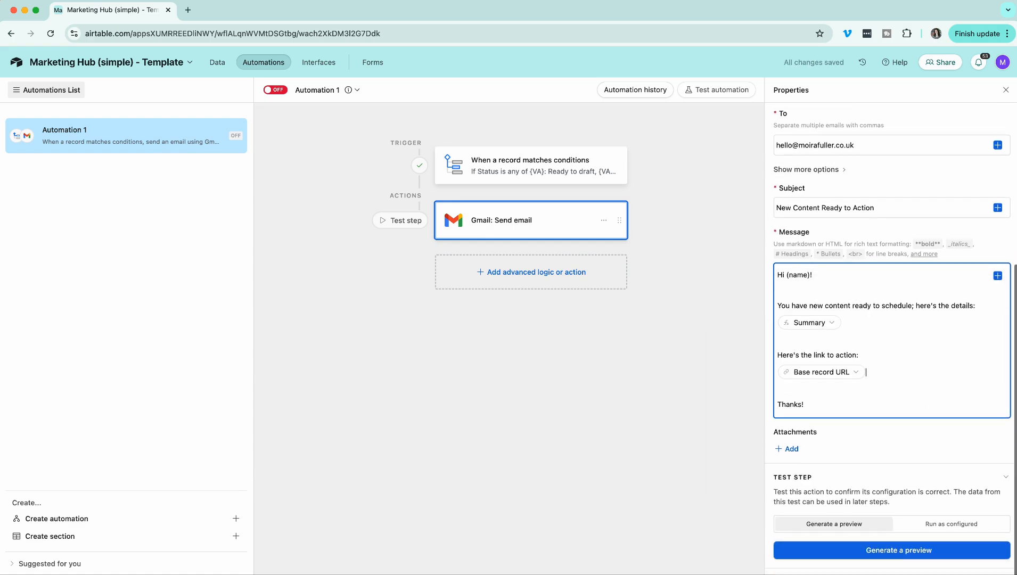
pyautogui.click(879, 553)
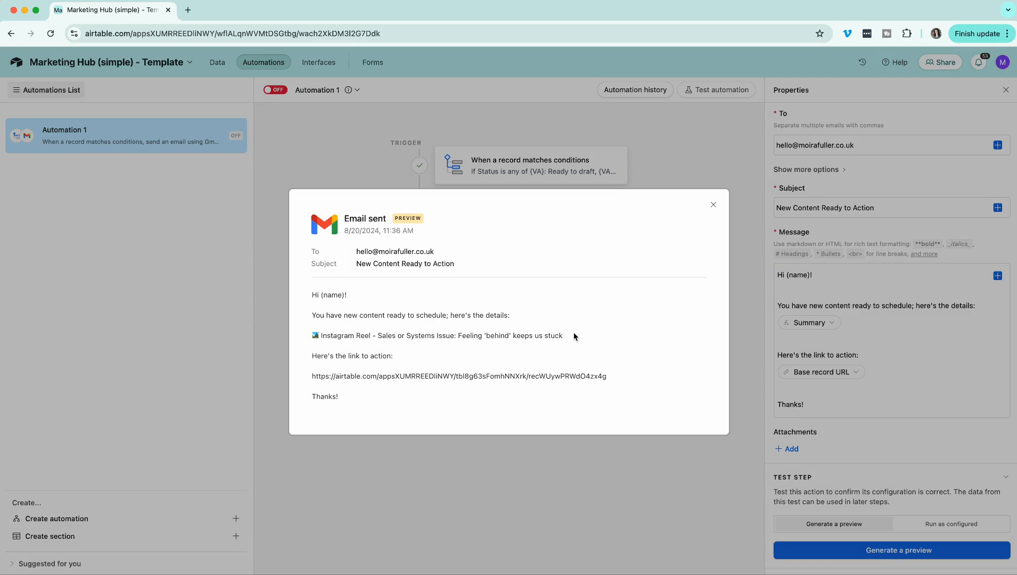
pyautogui.click(713, 205)
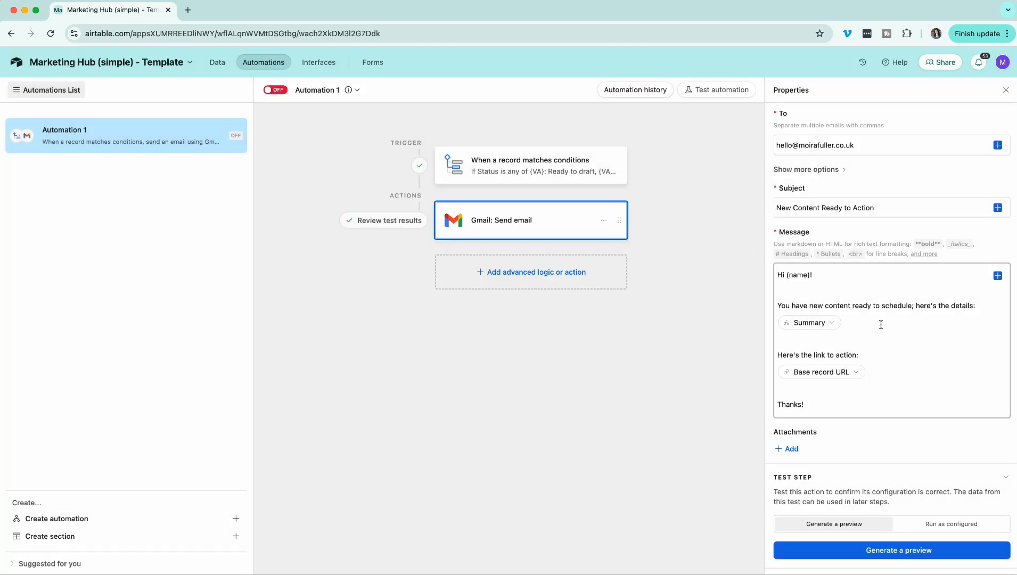
# Step: Make the Summary field in the email message bold by wrapping it in ** markers, and check the formatting in a generated preview
pyautogui.click(985, 307)
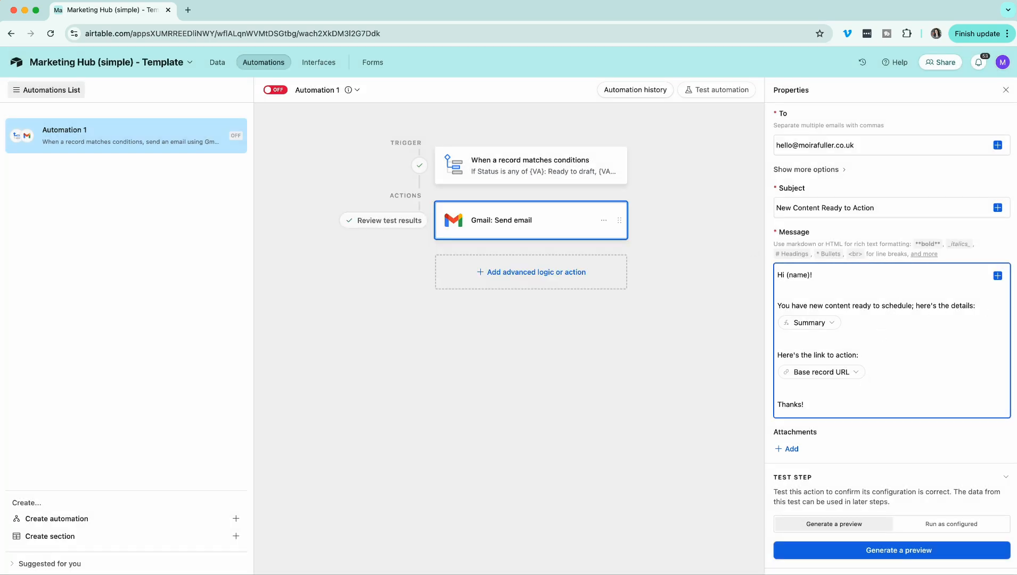
pyautogui.write('**')
pyautogui.write('**')
pyautogui.click(873, 550)
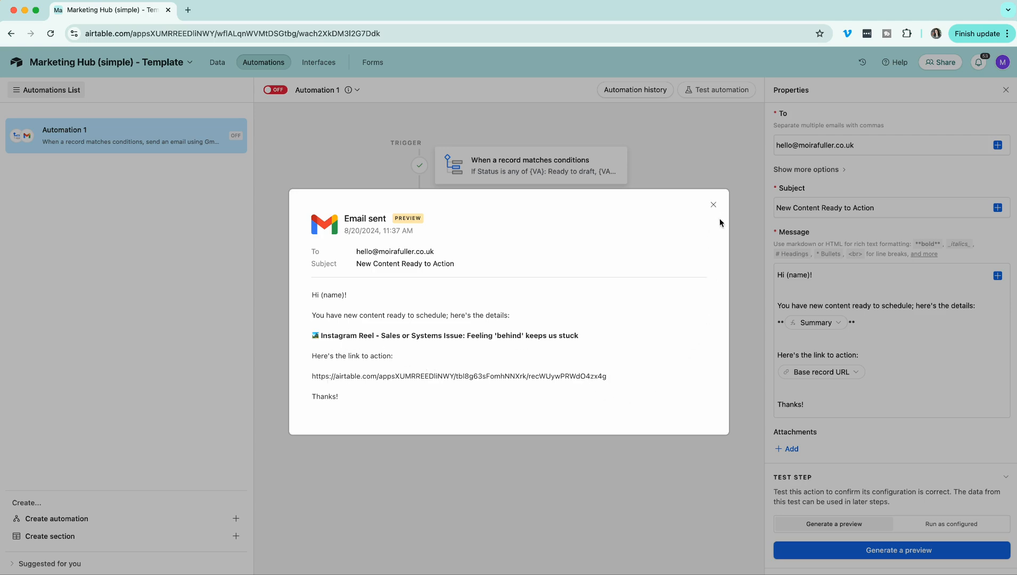
pyautogui.click(713, 205)
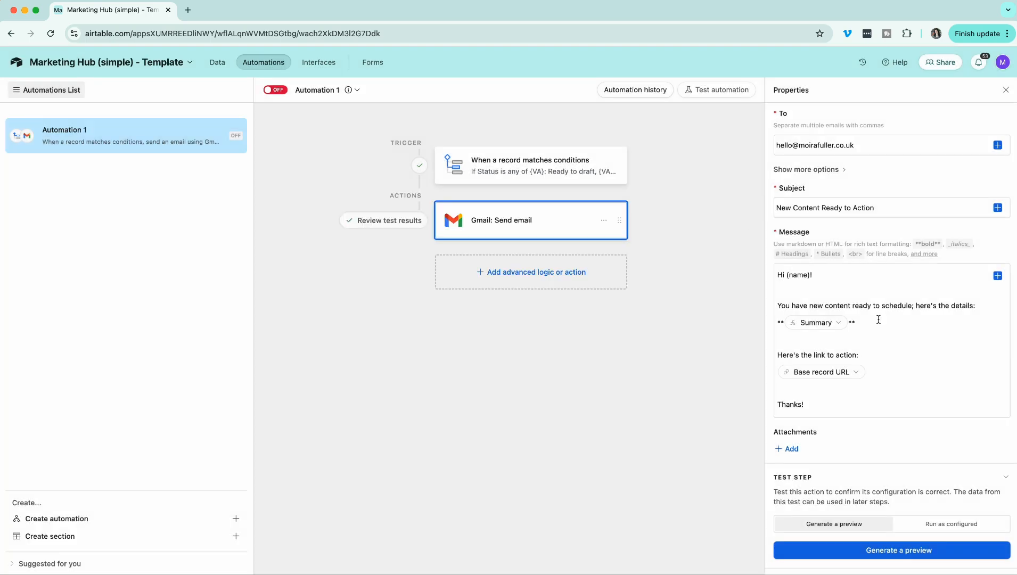
# Step: Test the email action by running it as configured, follow the record link in the email received in Gmail, and close the test result
pyautogui.click(951, 524)
pyautogui.click(877, 556)
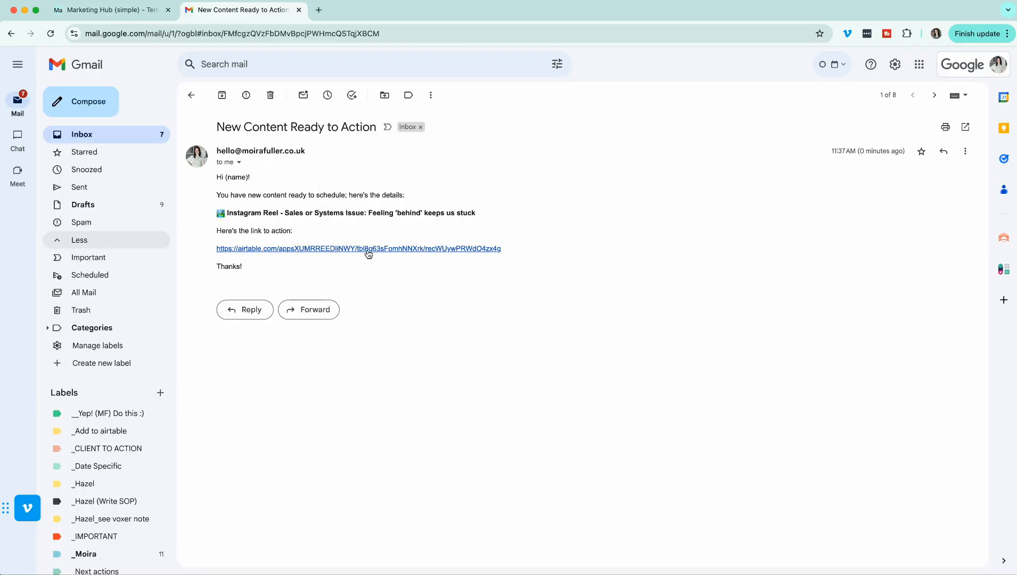
pyautogui.click(404, 250)
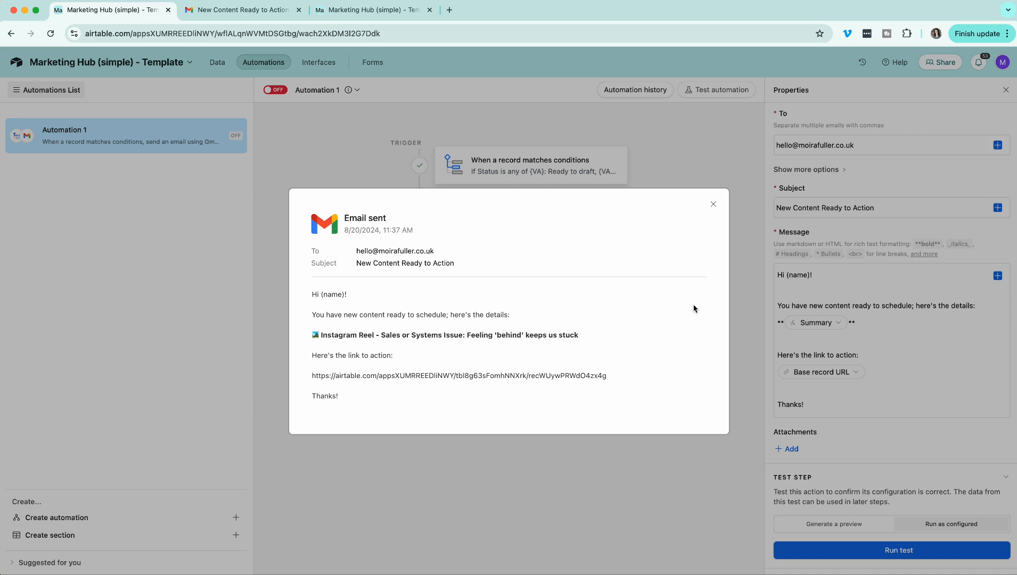
pyautogui.click(713, 207)
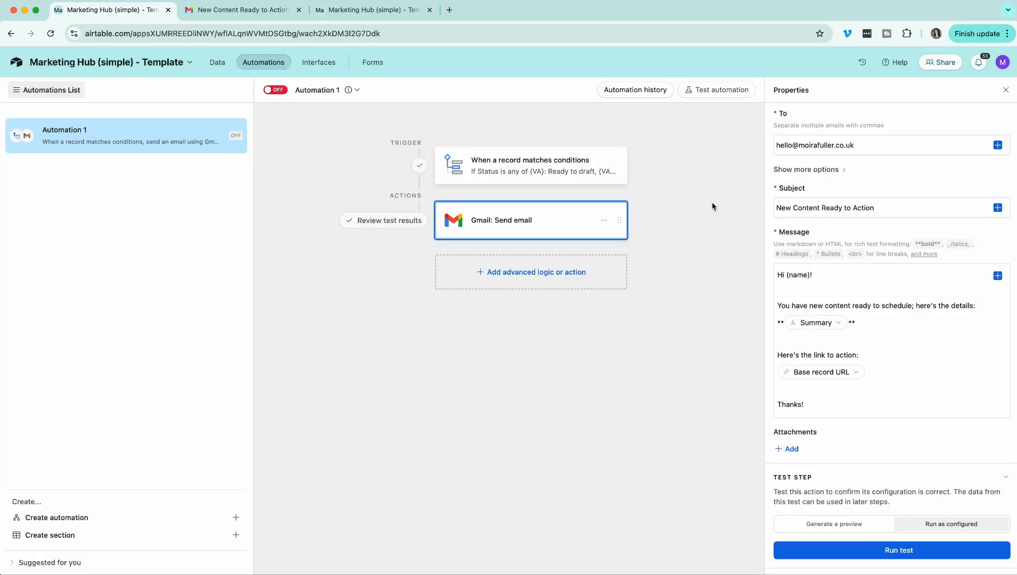
# Step: Rename the automation to "Content ready, email VA" and turn it on
pyautogui.click(320, 90)
pyautogui.click(320, 114)
pyautogui.write('Content re')
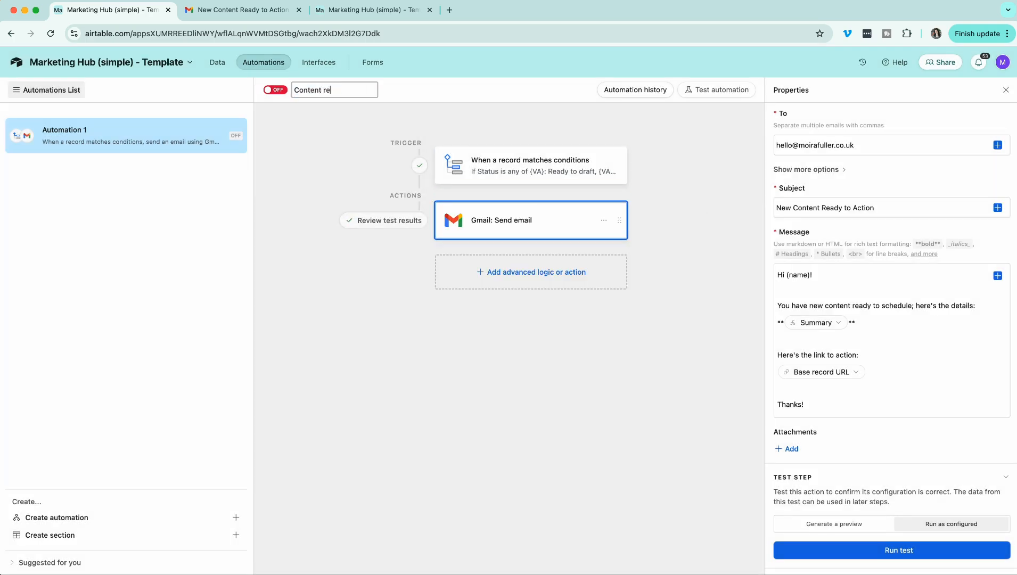
pyautogui.write('ady, email VA')
pyautogui.click(321, 147)
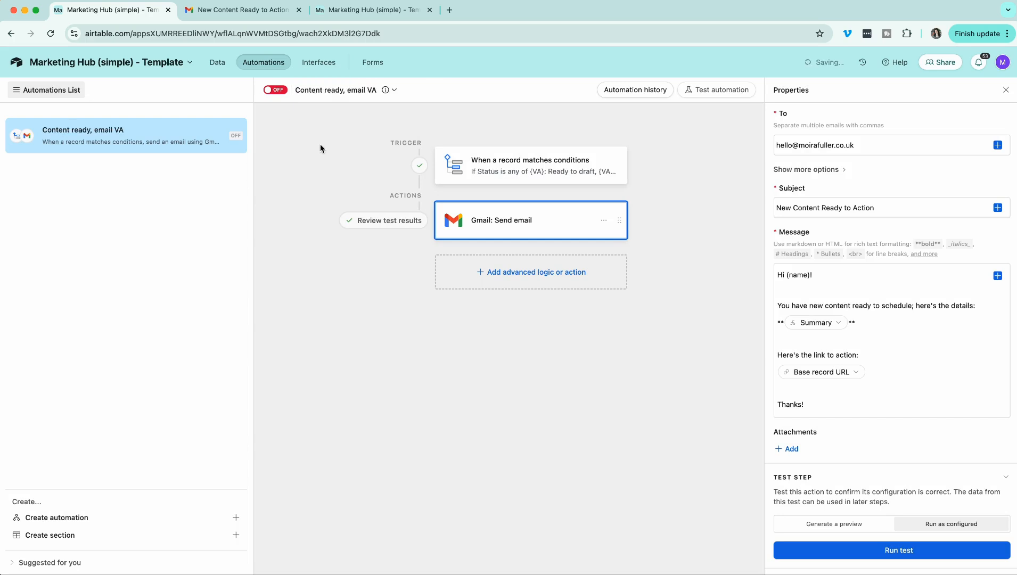
pyautogui.click(276, 90)
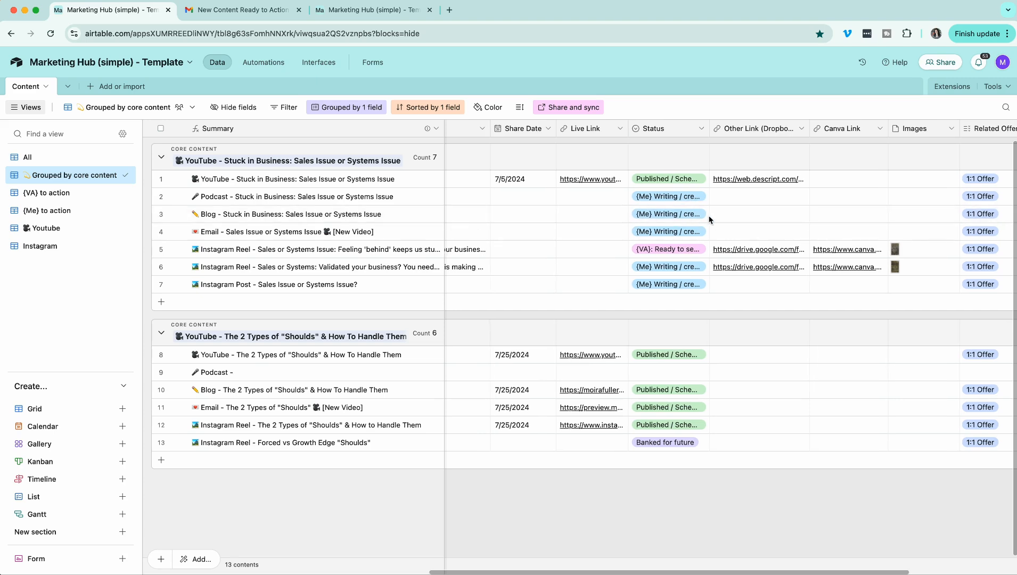
# Step: In the Content table, set the status of the "Email - Sales Issue or Systems Issue" record to "{VA}: Ready to draft"
pyautogui.click(693, 214)
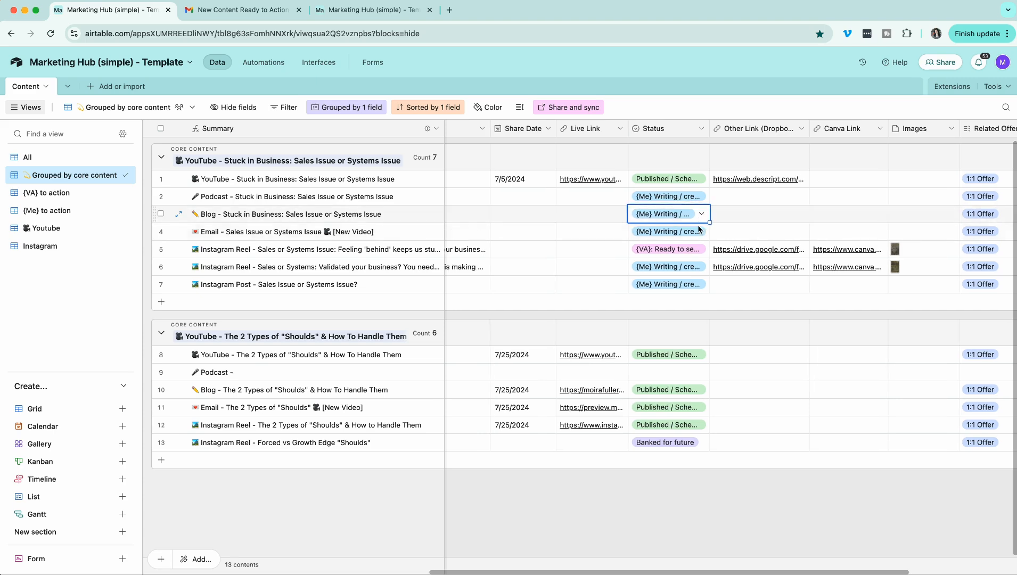
pyautogui.click(699, 230)
pyautogui.click(699, 230)
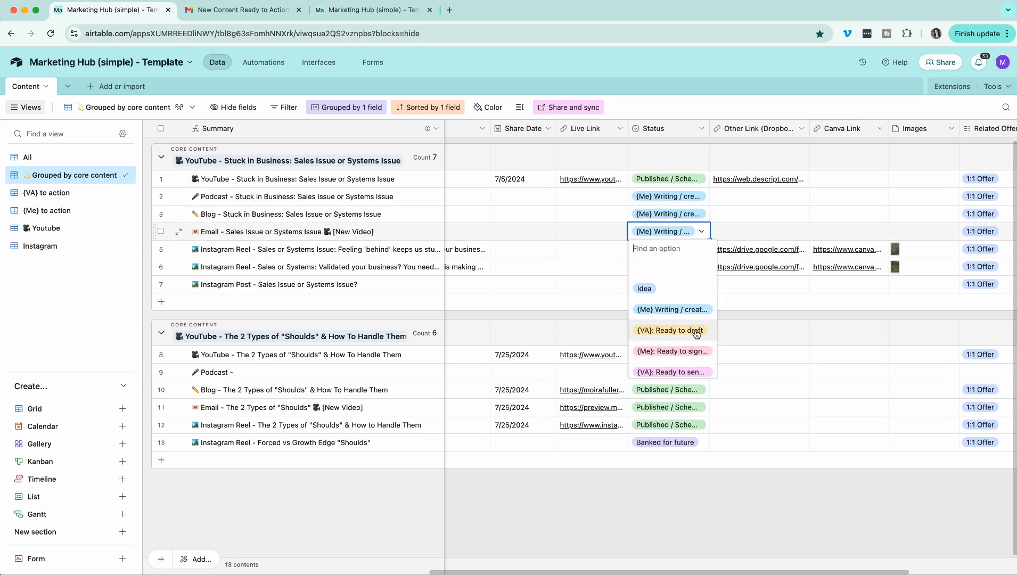
pyautogui.click(696, 331)
# Step: Set the "Blog - Stuck in Business" record's status to "{VA}: Ready to send / schedule" and check the Gmail inbox for the notification emails
pyautogui.click(699, 214)
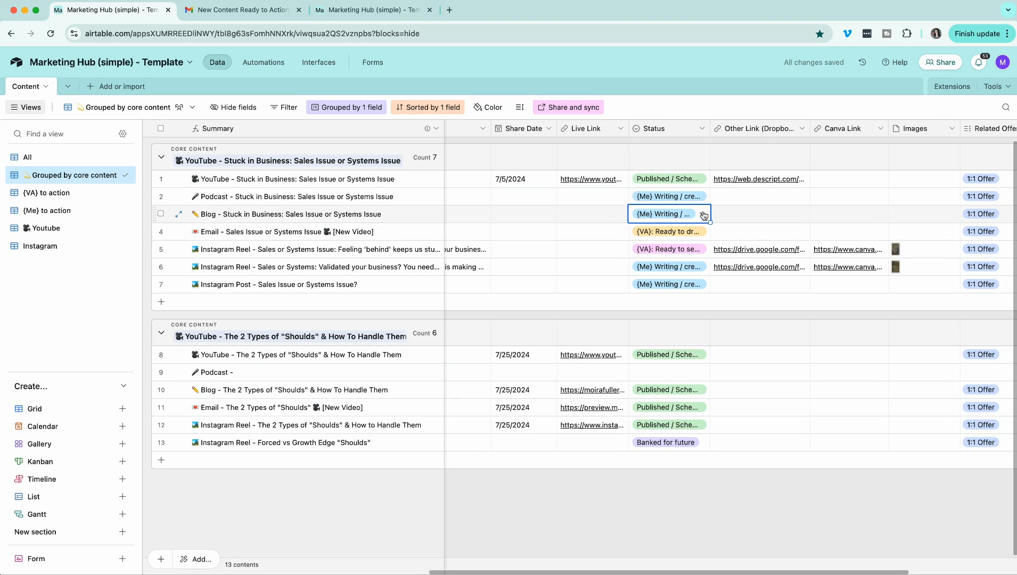
pyautogui.click(704, 214)
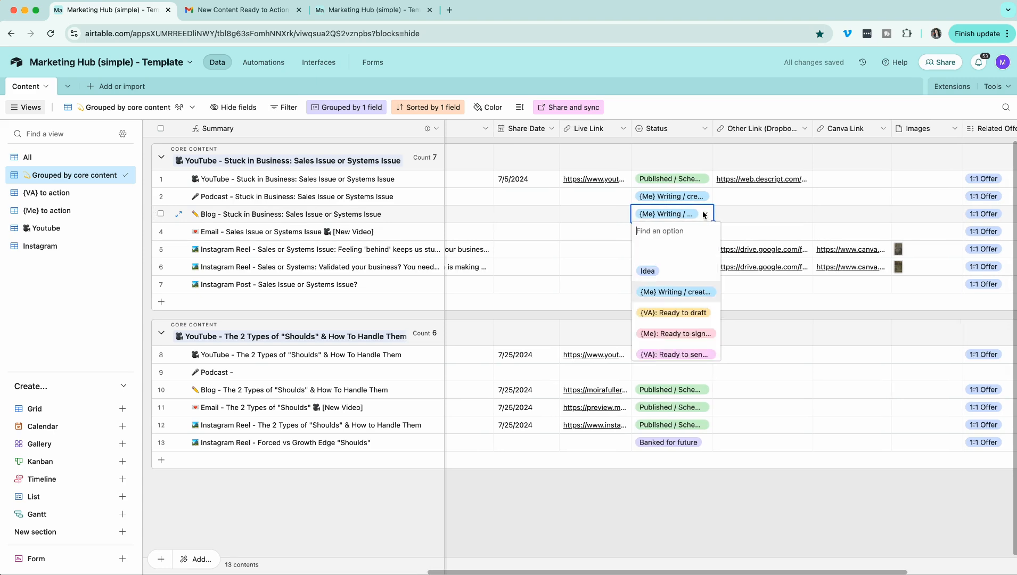
pyautogui.click(687, 349)
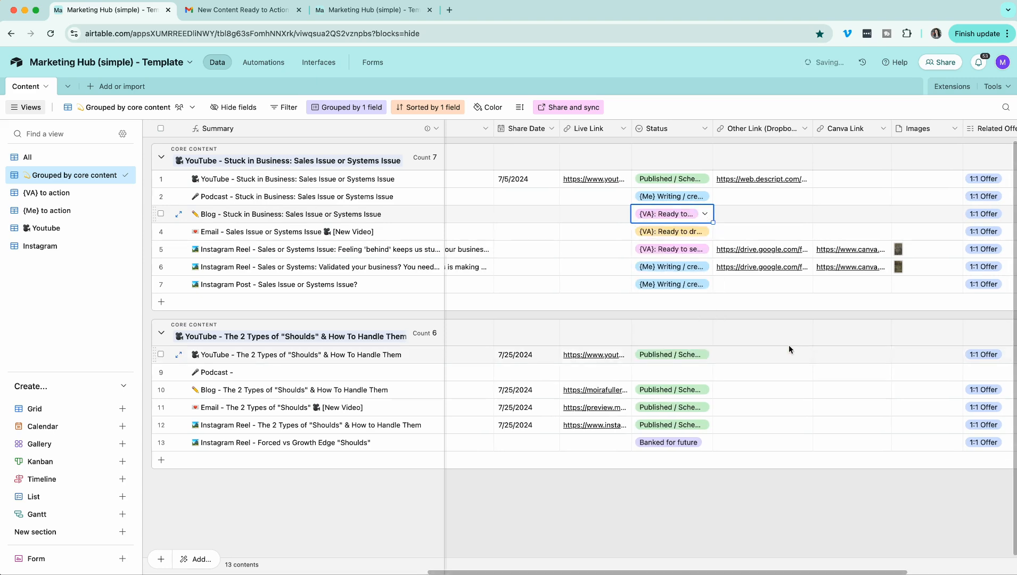
pyautogui.click(258, 13)
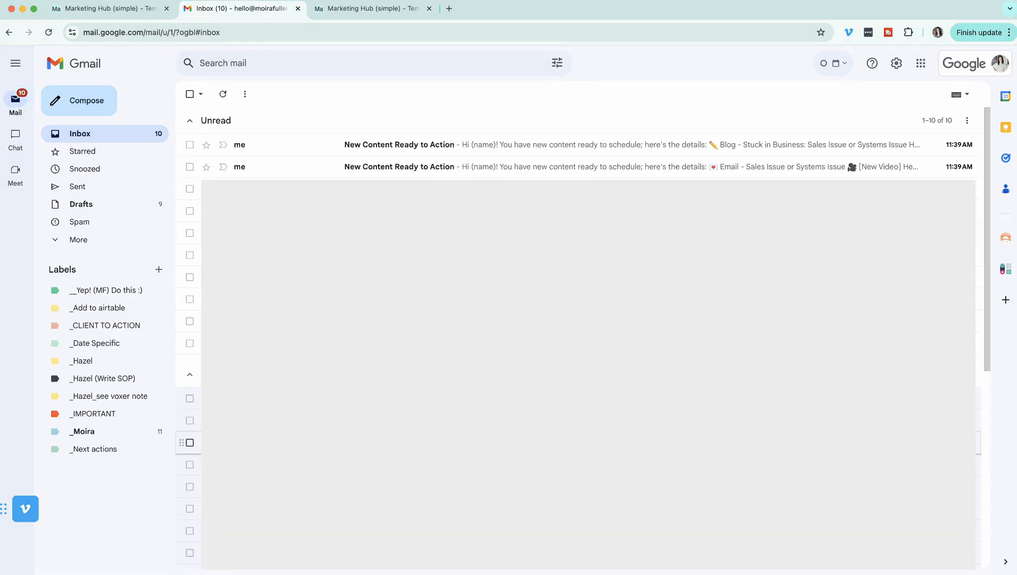